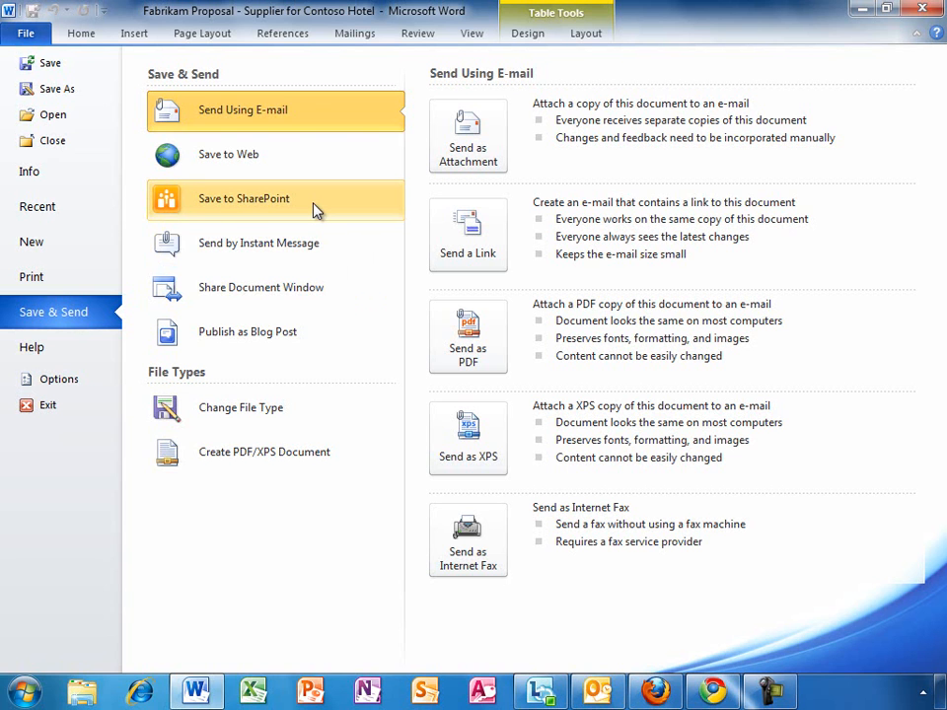
Open the proposal's SharePoint Shared Documents location from Word's Info page and maximize Internet Explorer
click(50, 178)
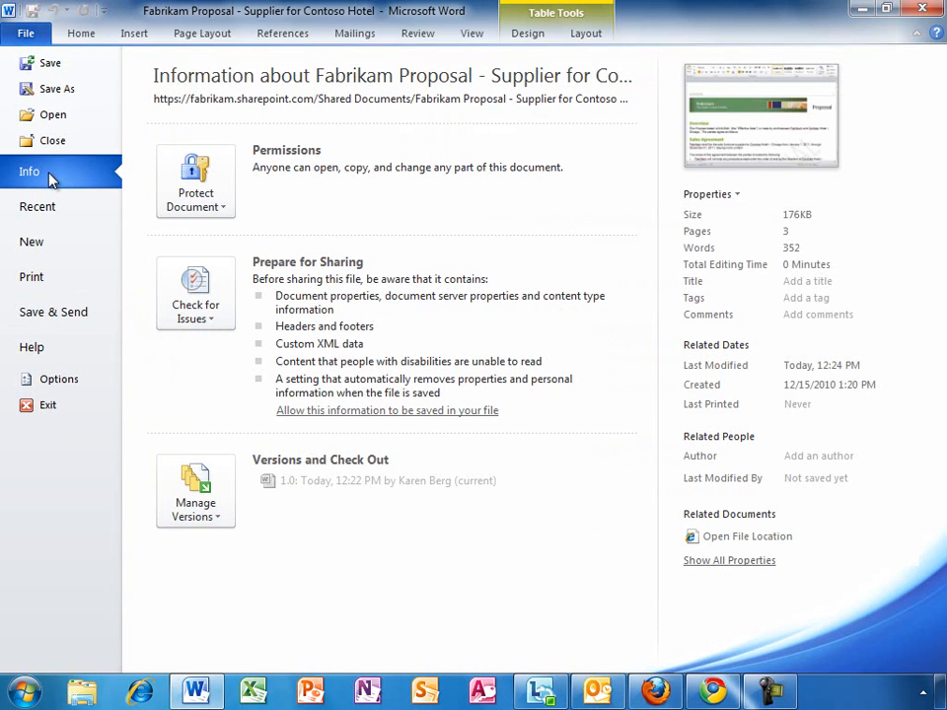
click(810, 539)
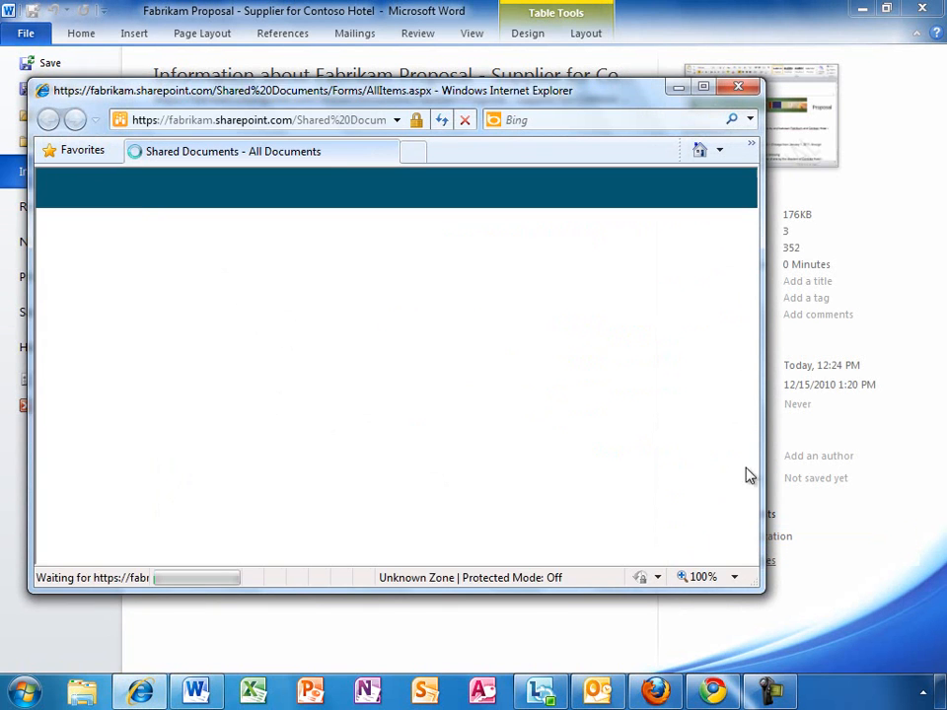
double_click(476, 93)
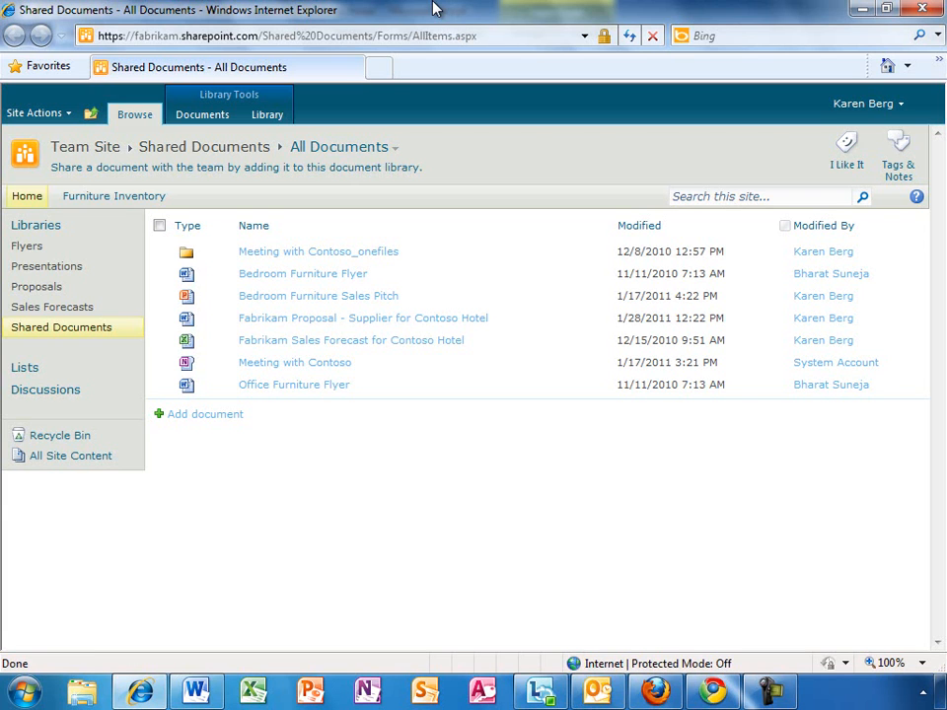
click(61, 114)
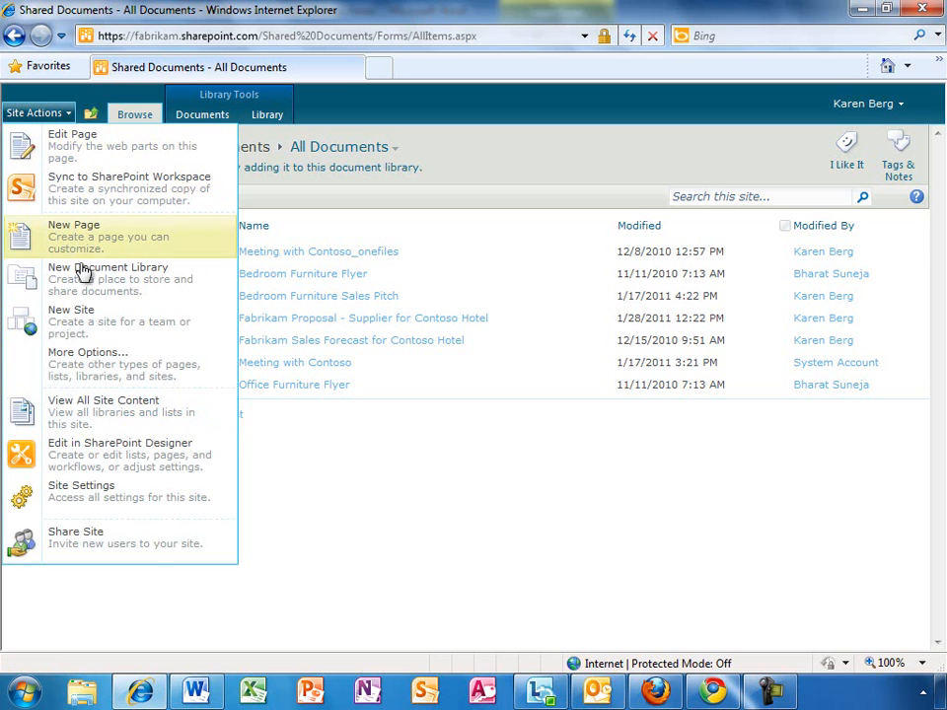
click(102, 323)
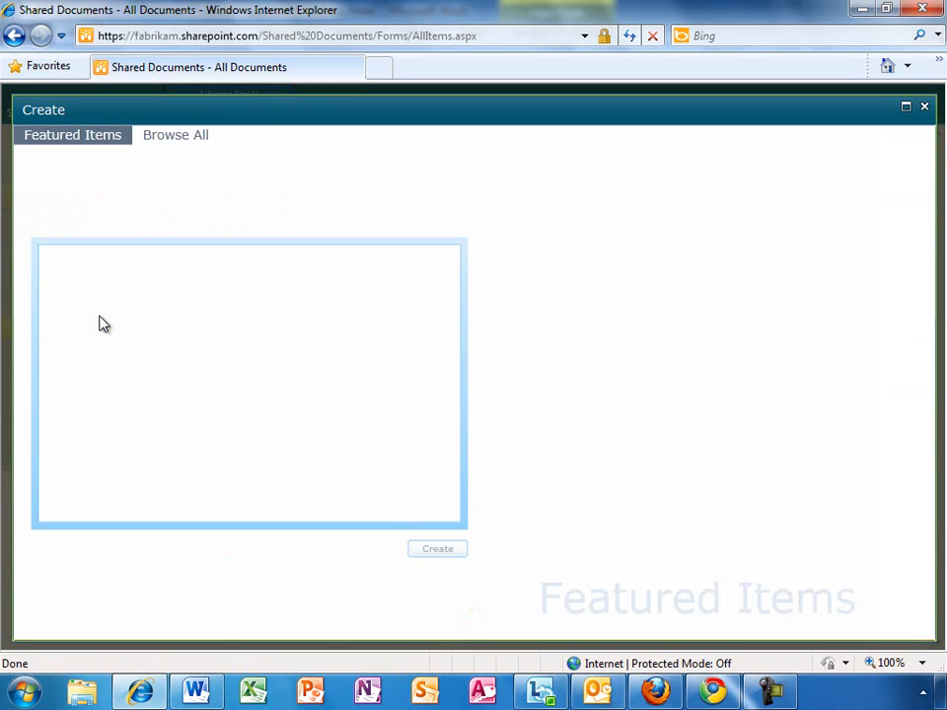
click(699, 227)
click(698, 225)
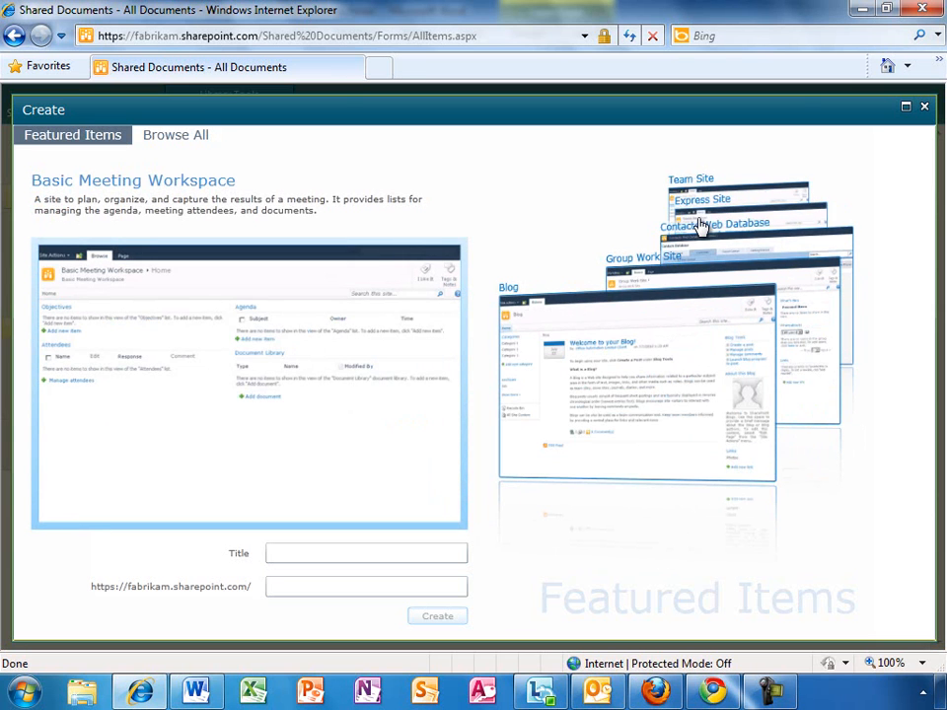
click(183, 139)
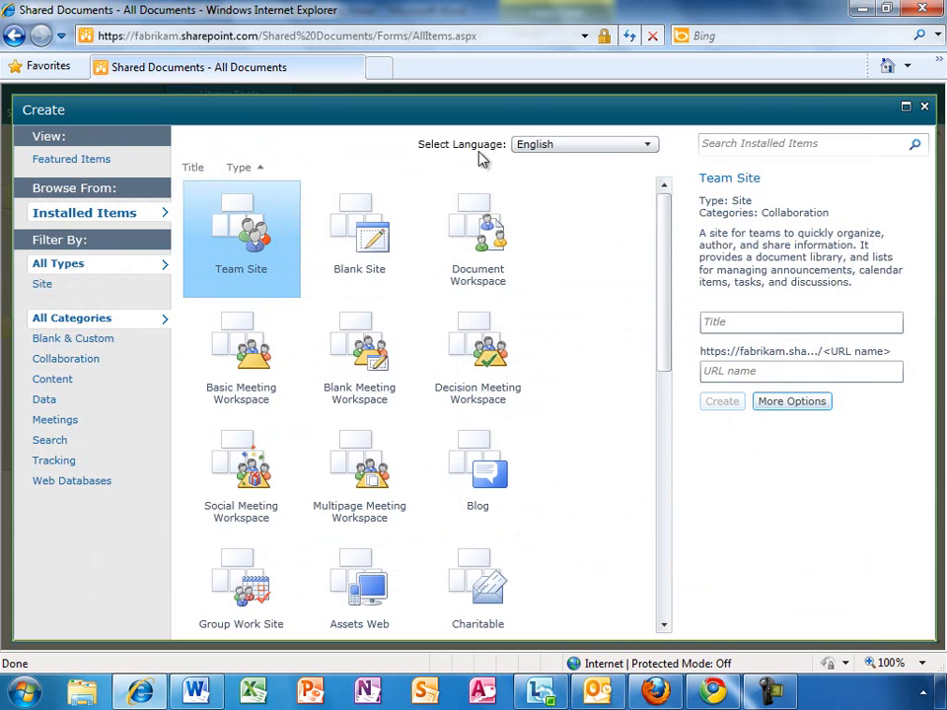
click(924, 108)
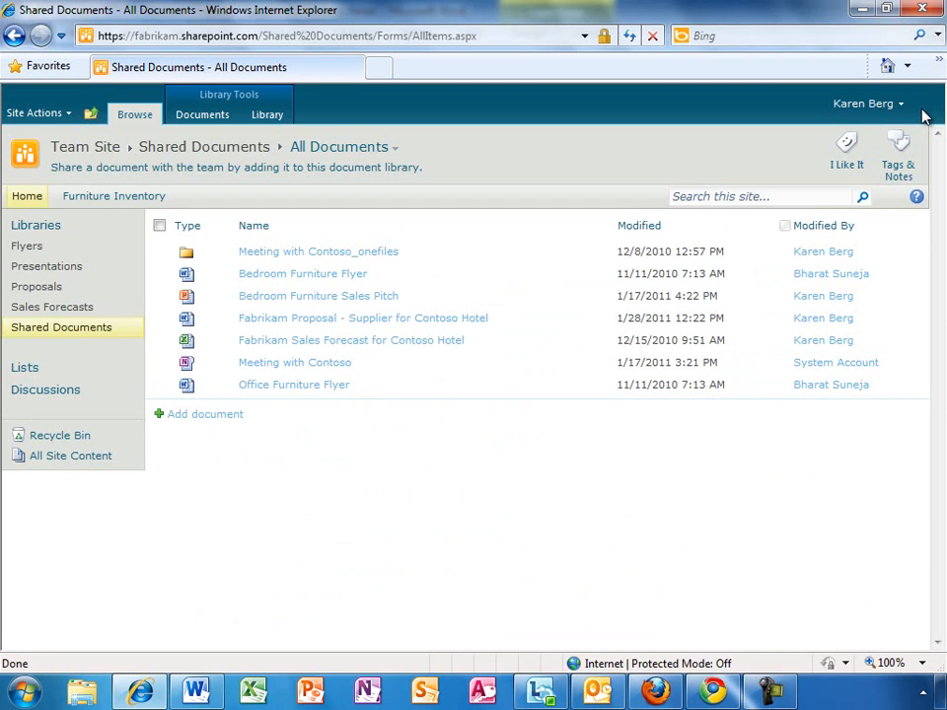
Go from Site Actions through Site Settings to the external user invitation form
click(67, 115)
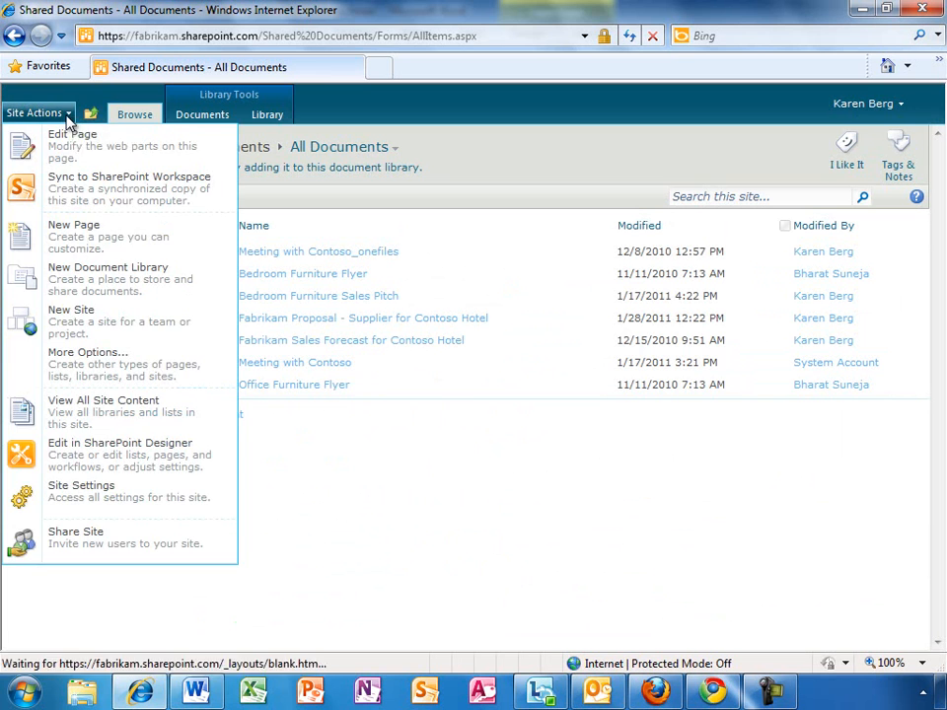
click(71, 492)
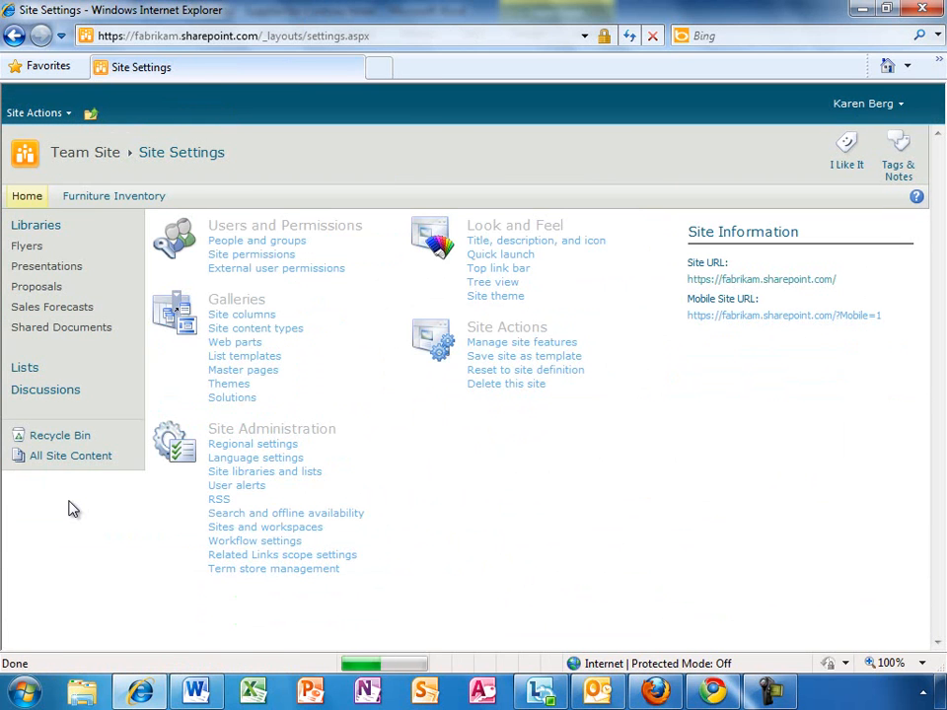
click(281, 268)
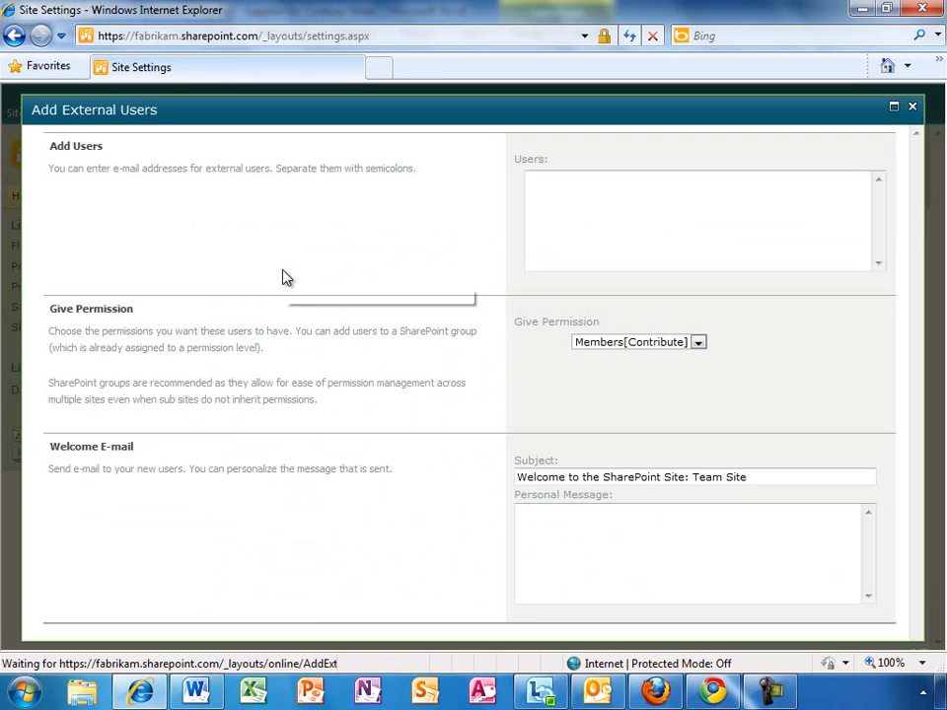
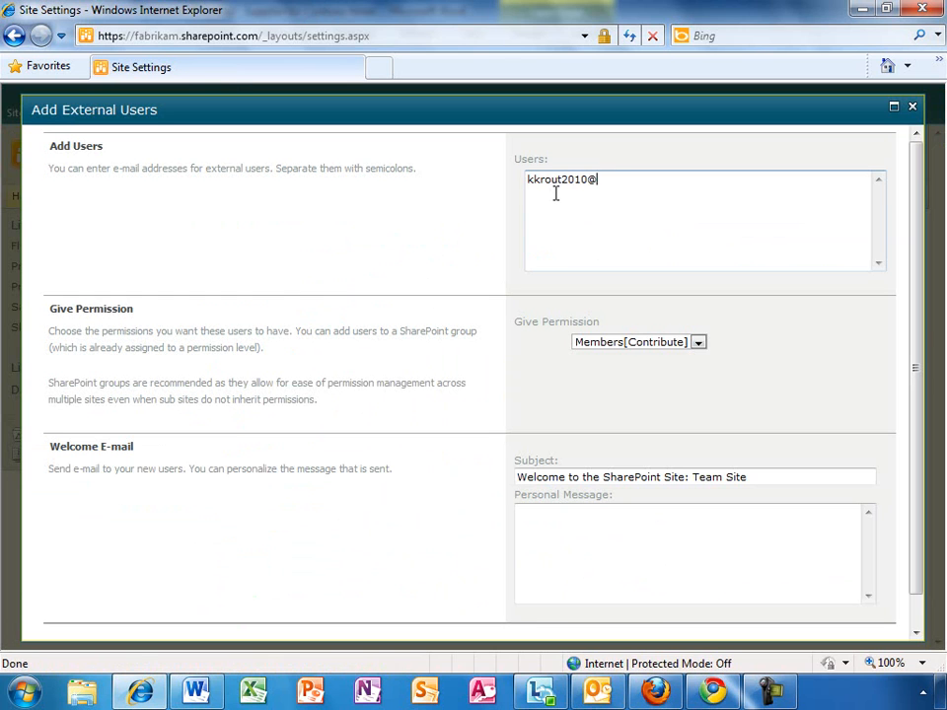
Invite the external user's e-mail with Visitors[Read] permission and the message 'Welcome to the site'
click(698, 341)
click(679, 393)
click(557, 518)
text(Welcome to the site)
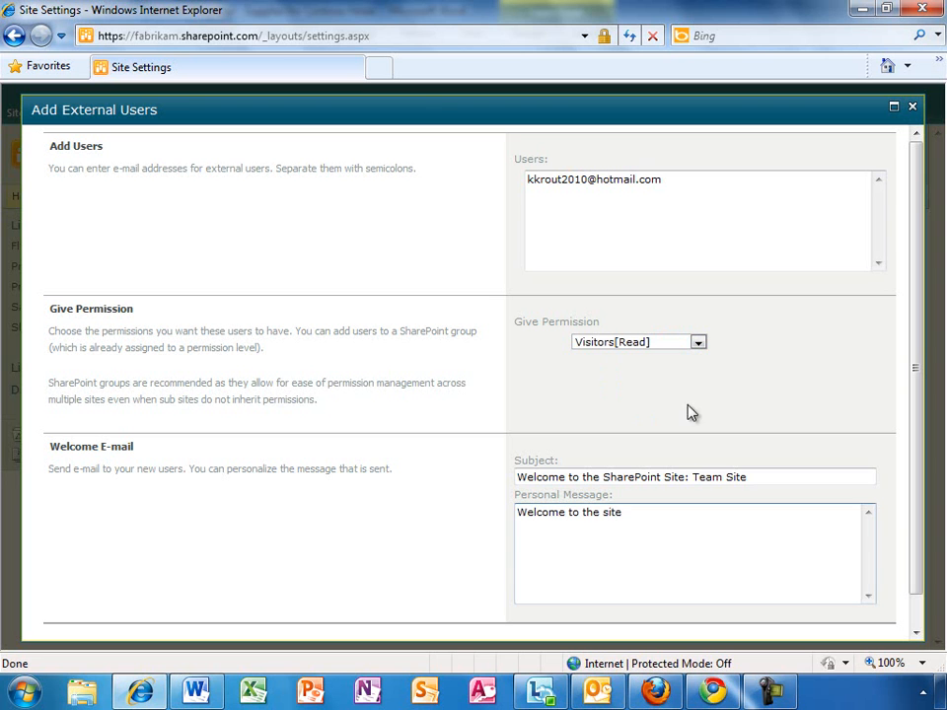
drag(914, 364, 917, 407)
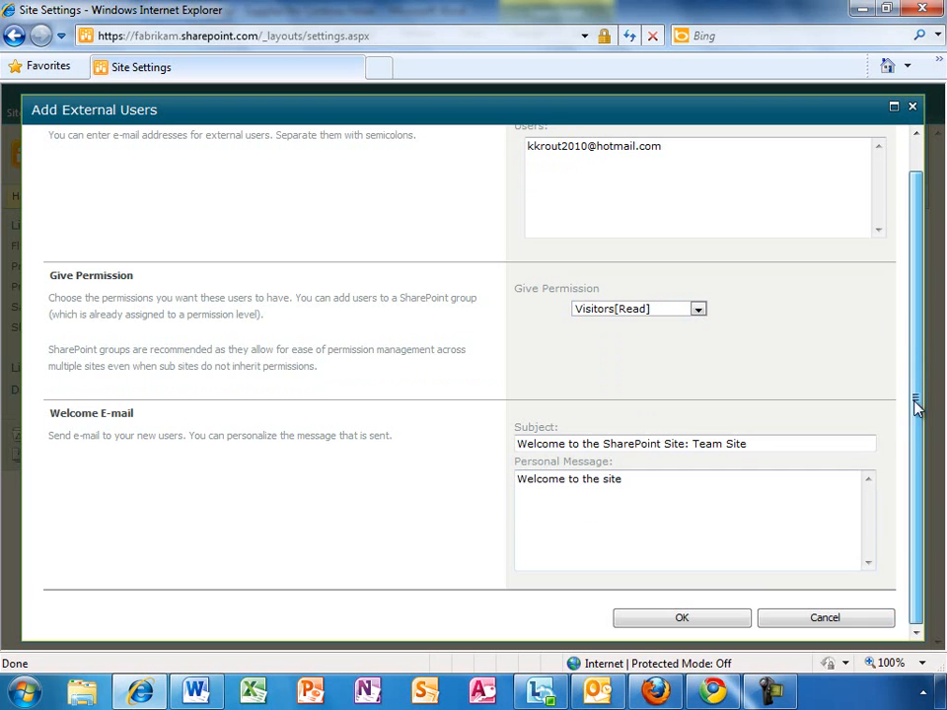
click(668, 624)
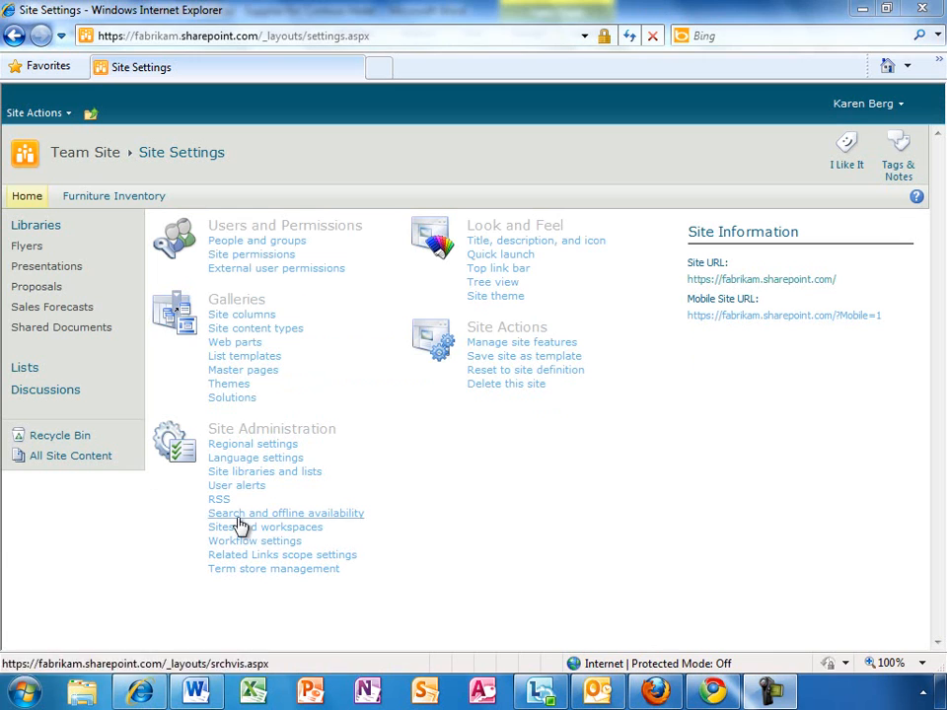
Return to the Shared Documents library from the Quick Launch bar
click(56, 332)
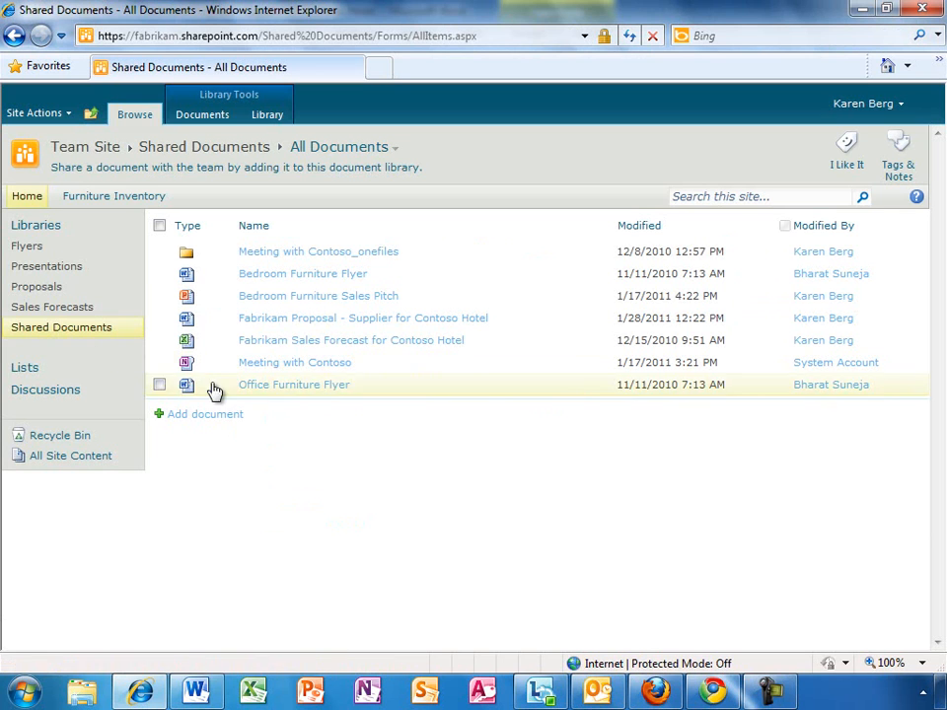
Open 'Fabrikam Proposal - Supplier for Contoso Hotel' in Word Web App from the library
click(266, 319)
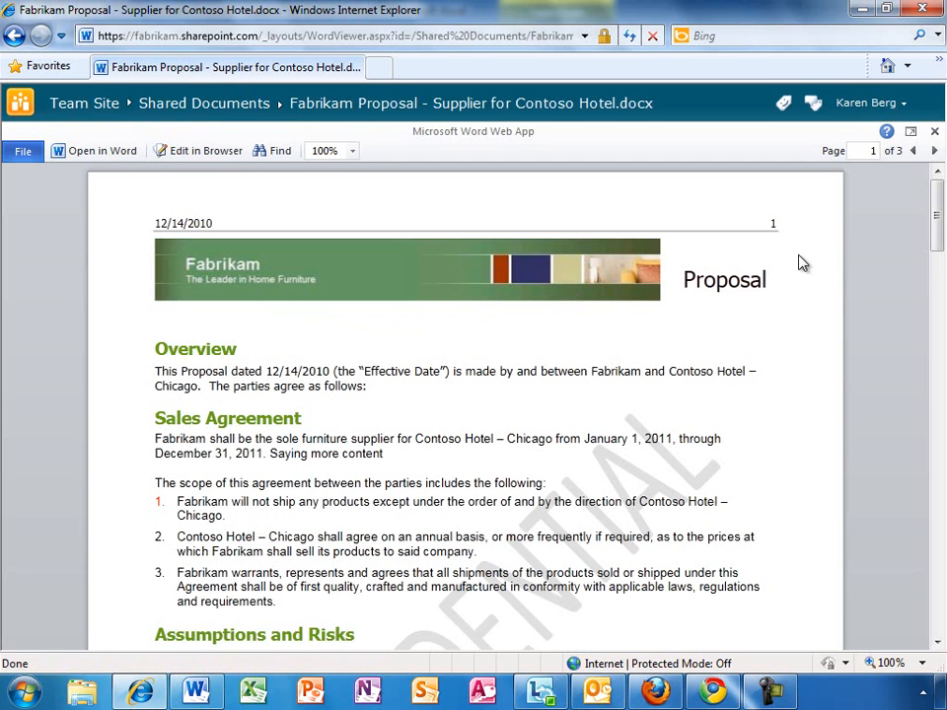
mouse_move(938, 206)
mouse_down()
mouse_move(942, 505)
mouse_move(940, 178)
mouse_up()
Dock the Firefox copy of the proposal to the left half and Chrome to the right
click(655, 691)
drag(463, 17, 0, 49)
click(705, 689)
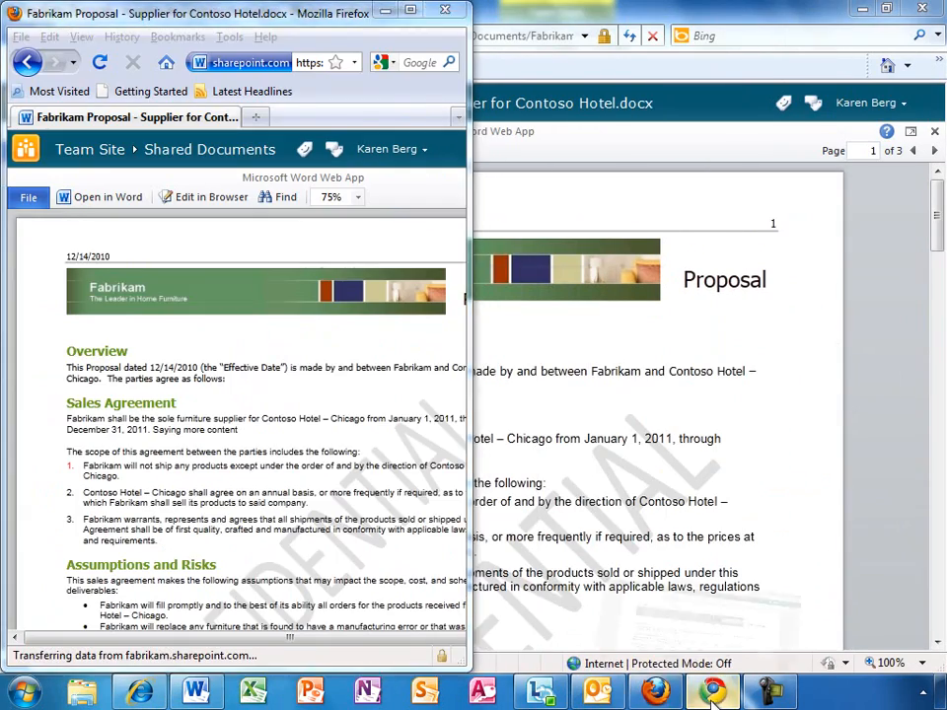
drag(391, 29, 945, 14)
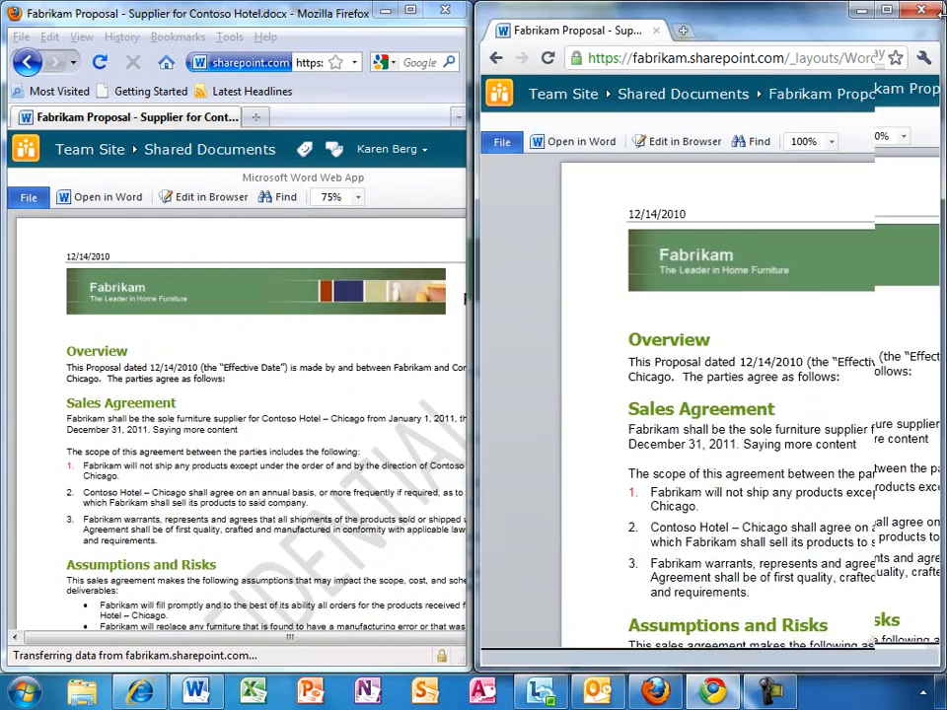
Scroll down through the proposal in both browsers toward the signature page
click(345, 22)
scroll(346, 22, down, 15)
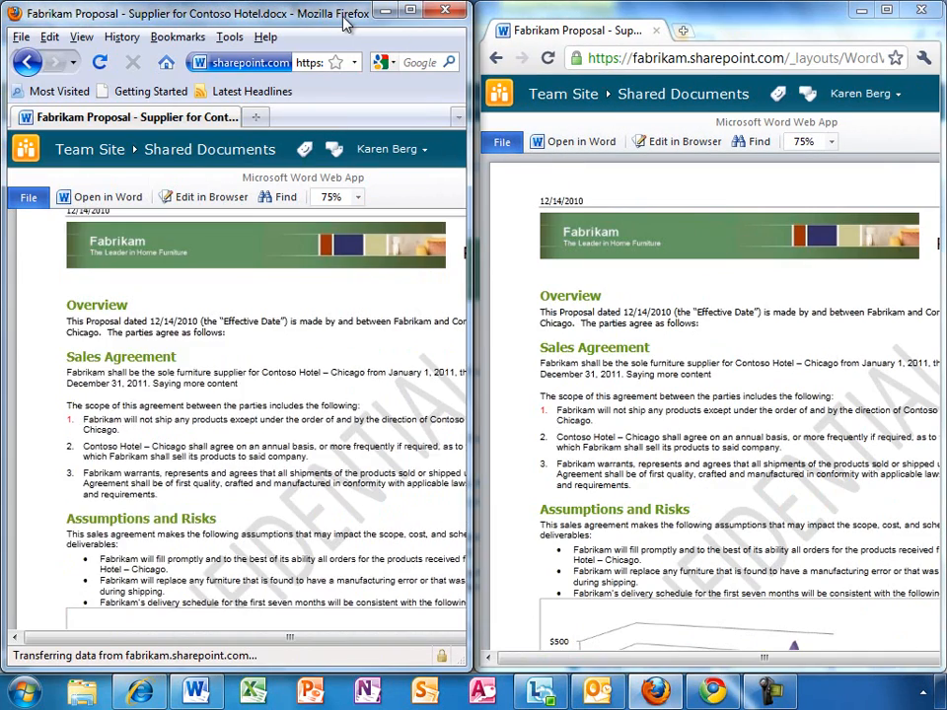
click(704, 20)
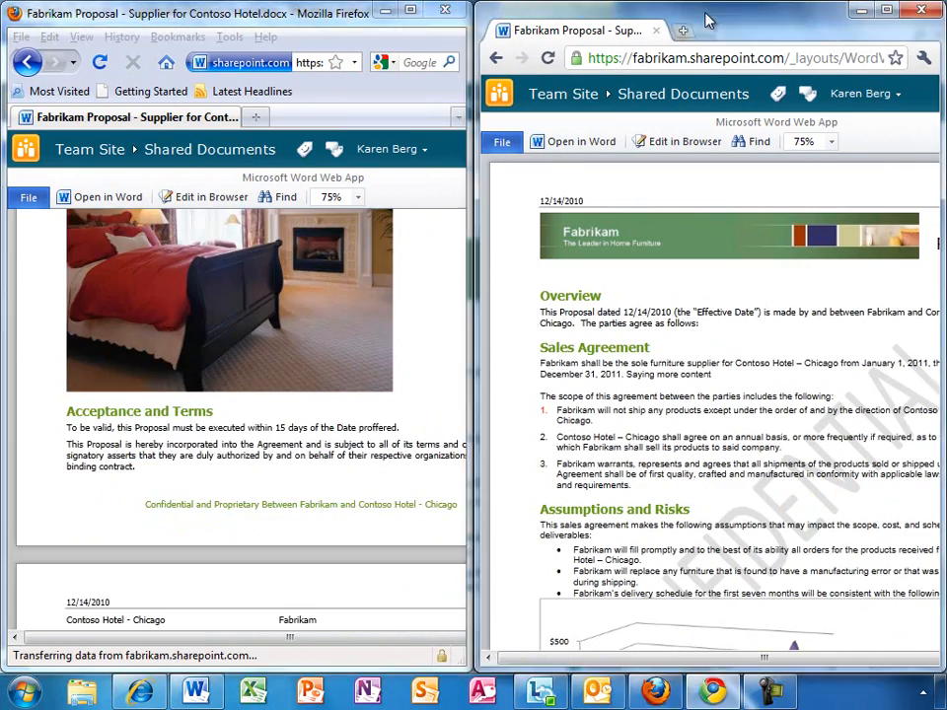
scroll(705, 19, down, 3)
scroll(707, 20, down, 10)
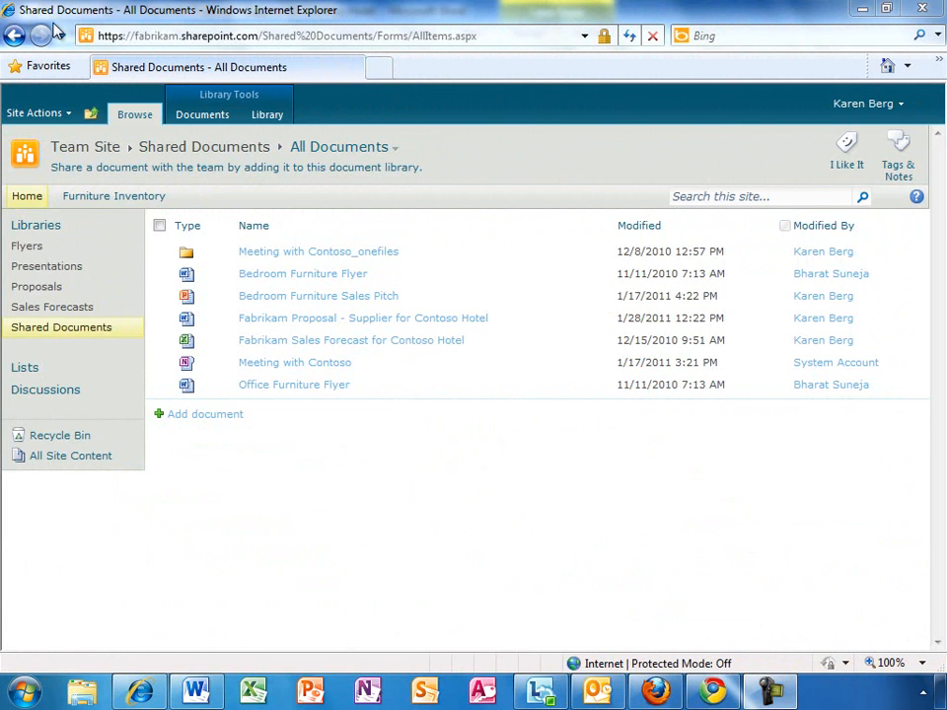
Select the Fabrikam Proposal and sync the Shared Documents library to SharePoint Workspace
click(196, 118)
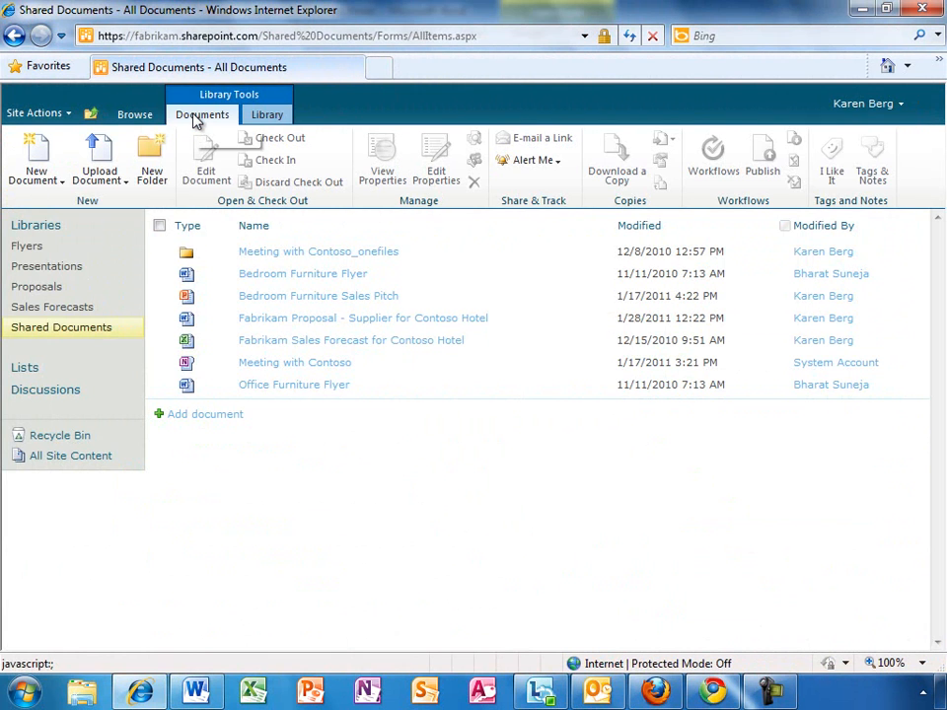
click(159, 318)
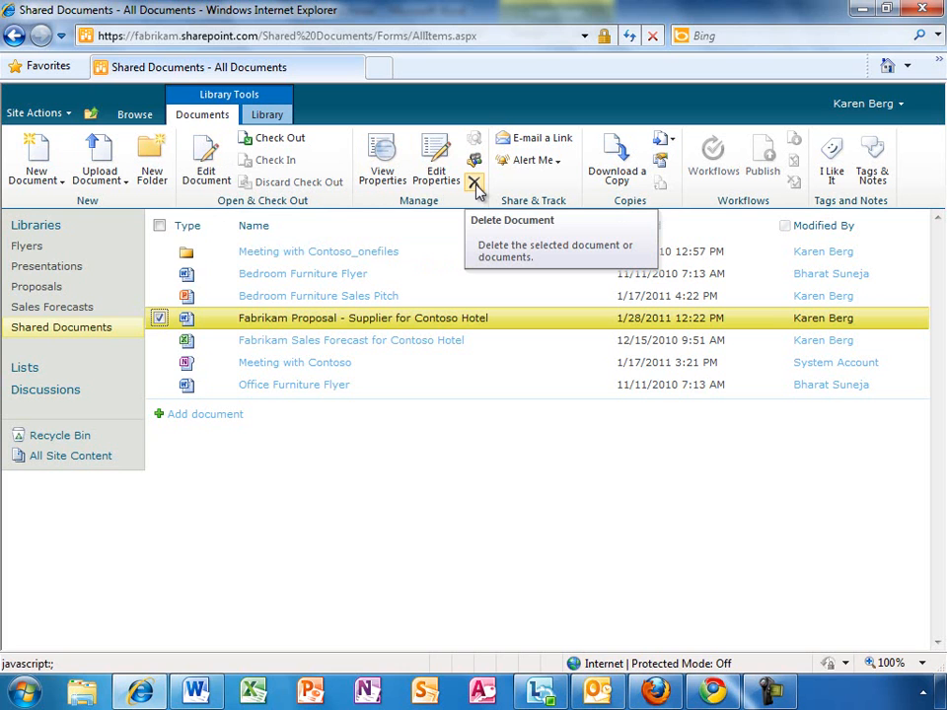
click(269, 117)
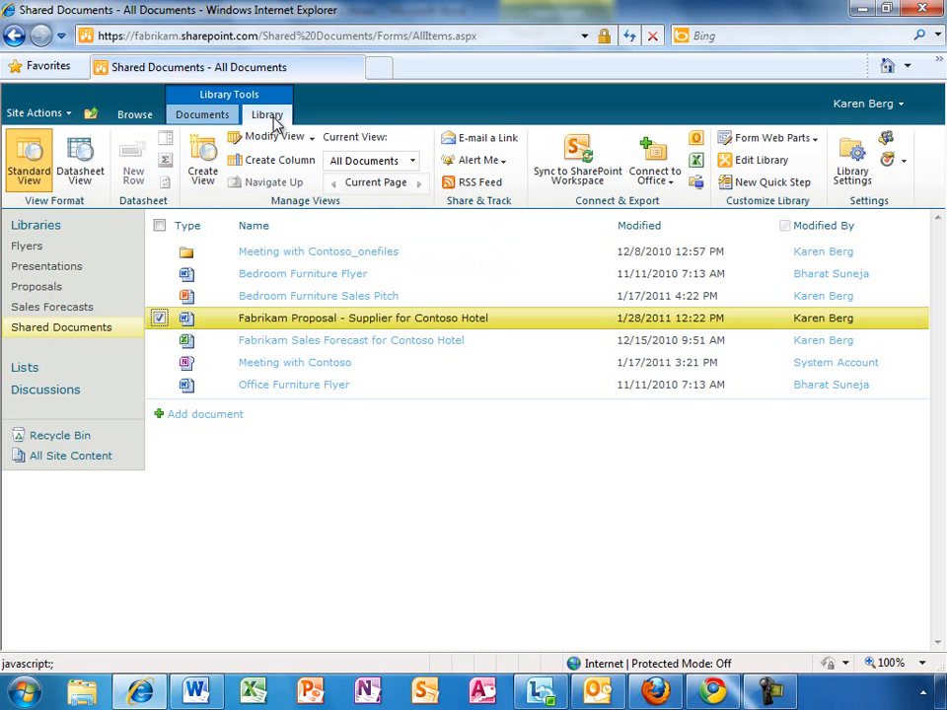
click(616, 188)
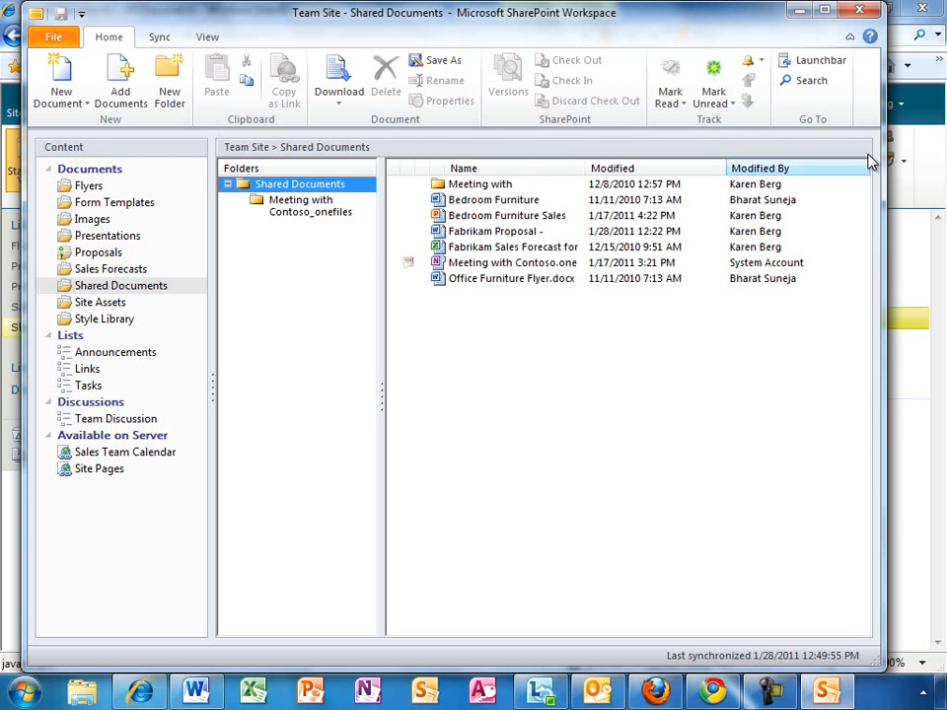
click(859, 10)
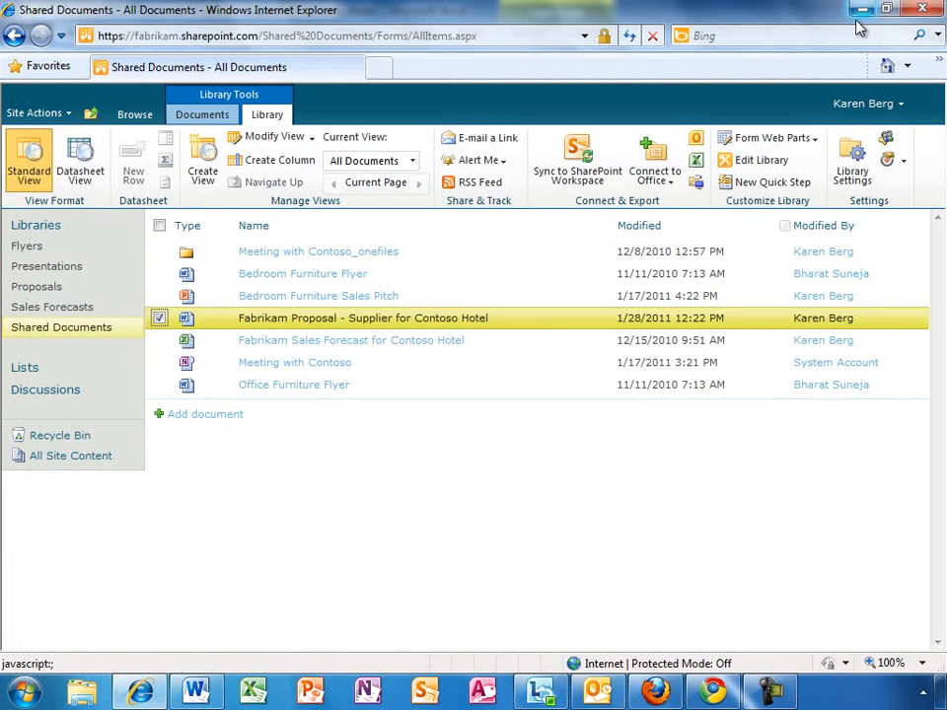
Browse to the Furniture Inventory database site and scroll through its Offerings list
click(139, 117)
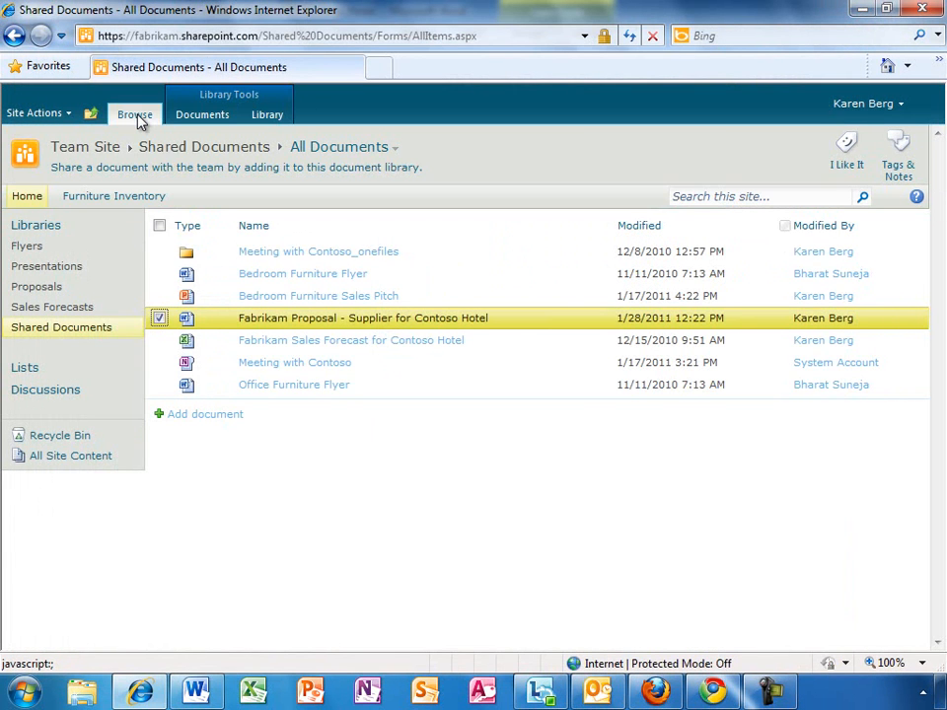
click(136, 197)
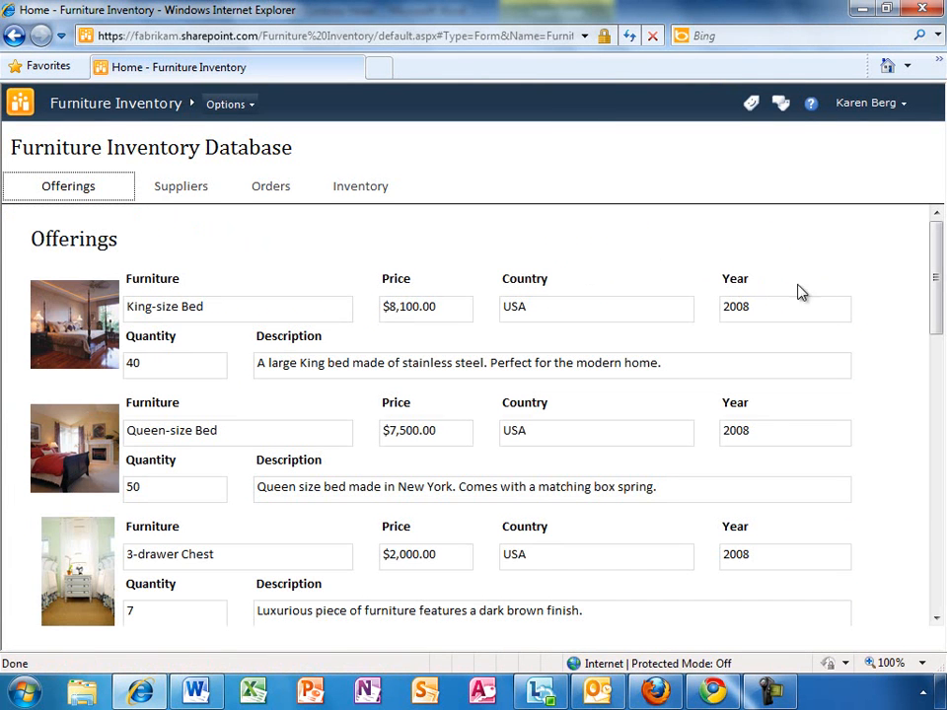
drag(936, 283, 942, 320)
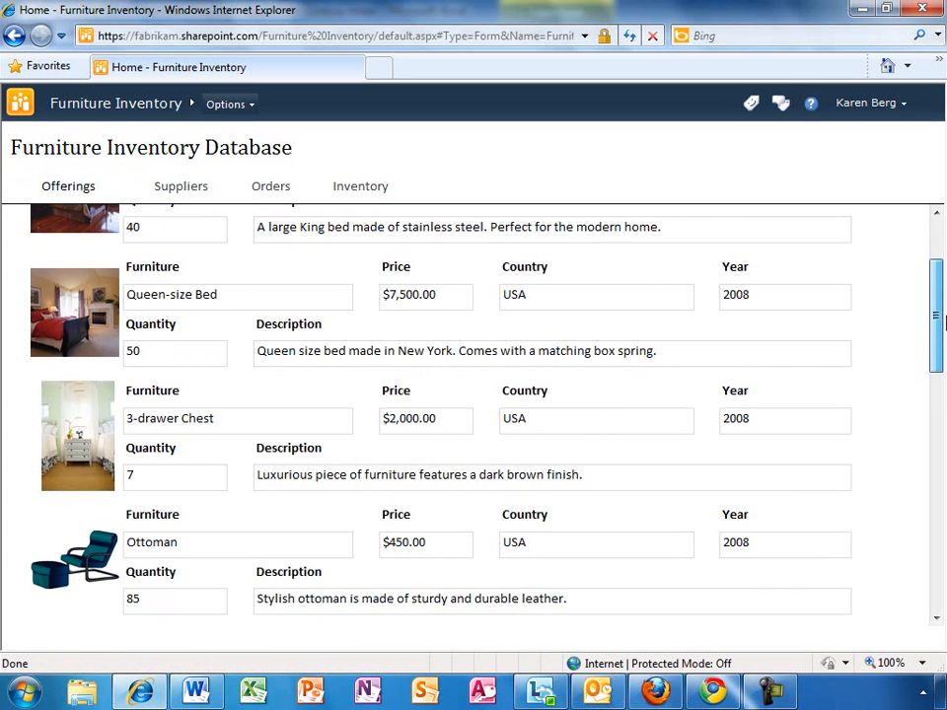
drag(942, 321, 943, 277)
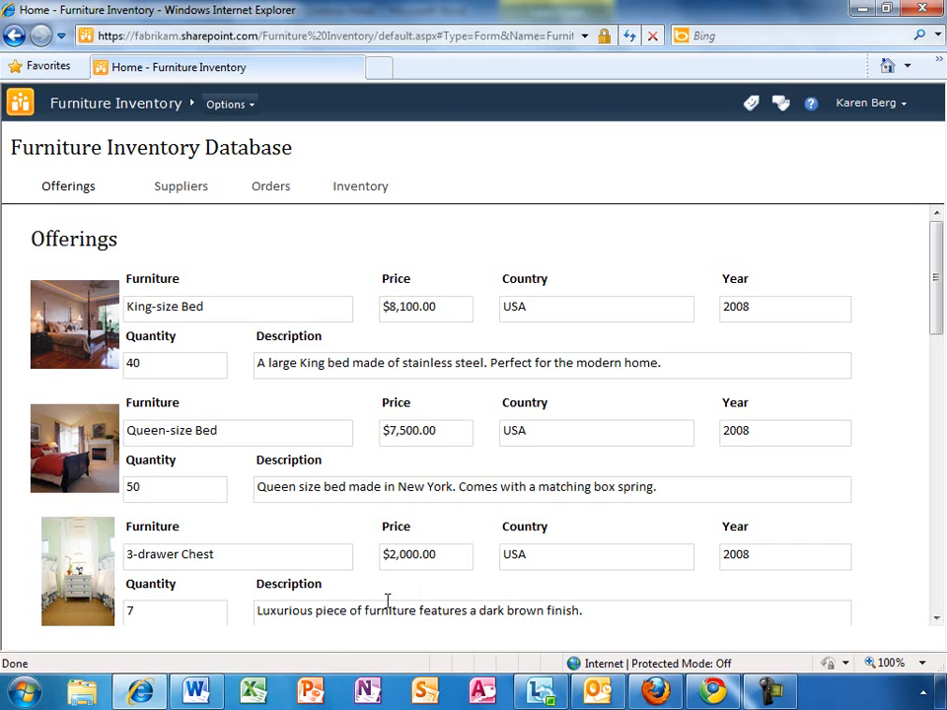
Return to the proposal in desktop Word and scroll to the Sale Prices table
click(215, 682)
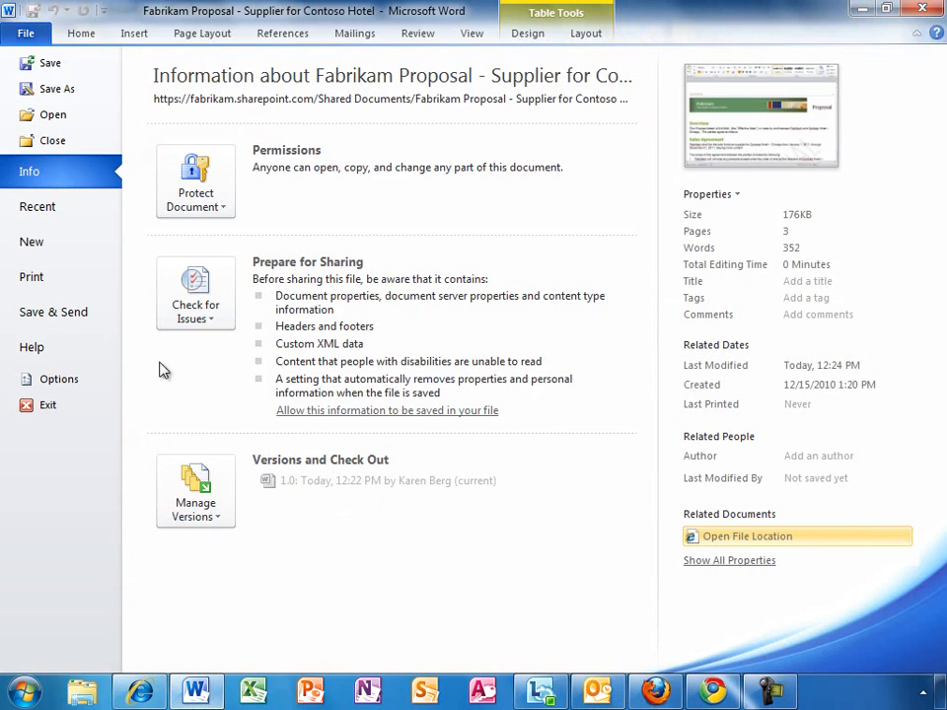
click(83, 36)
drag(938, 186, 939, 334)
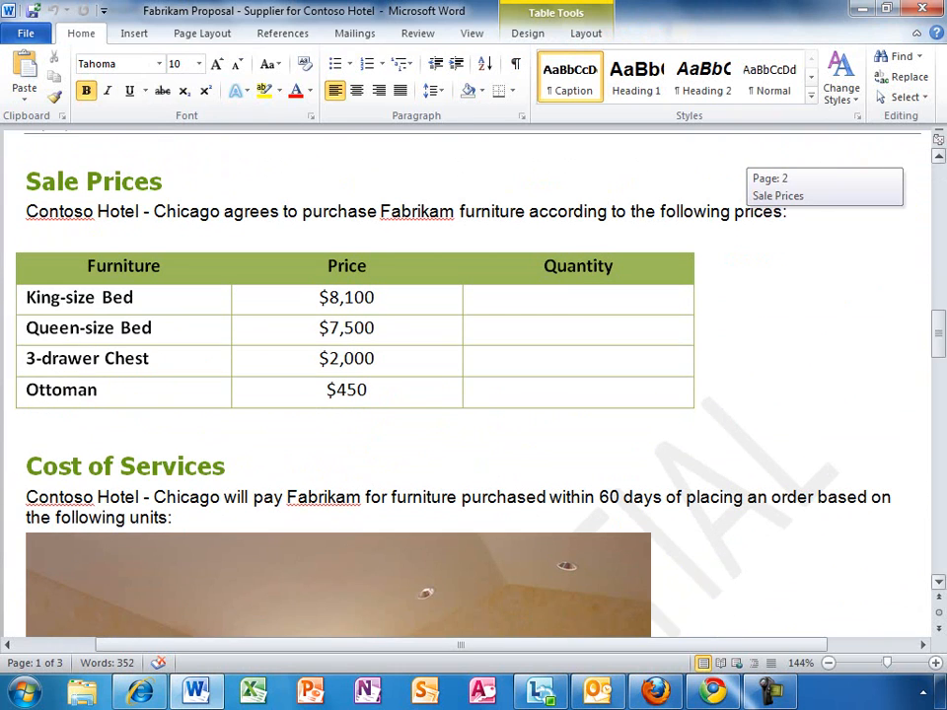
Enter quantities 20, 30, 5 and 30 down the Quantity column, starting at King-size Bed
click(563, 300)
text(20)
key(Down)
text(30)
key(Down)
text(5)
key(Down)
text(30)
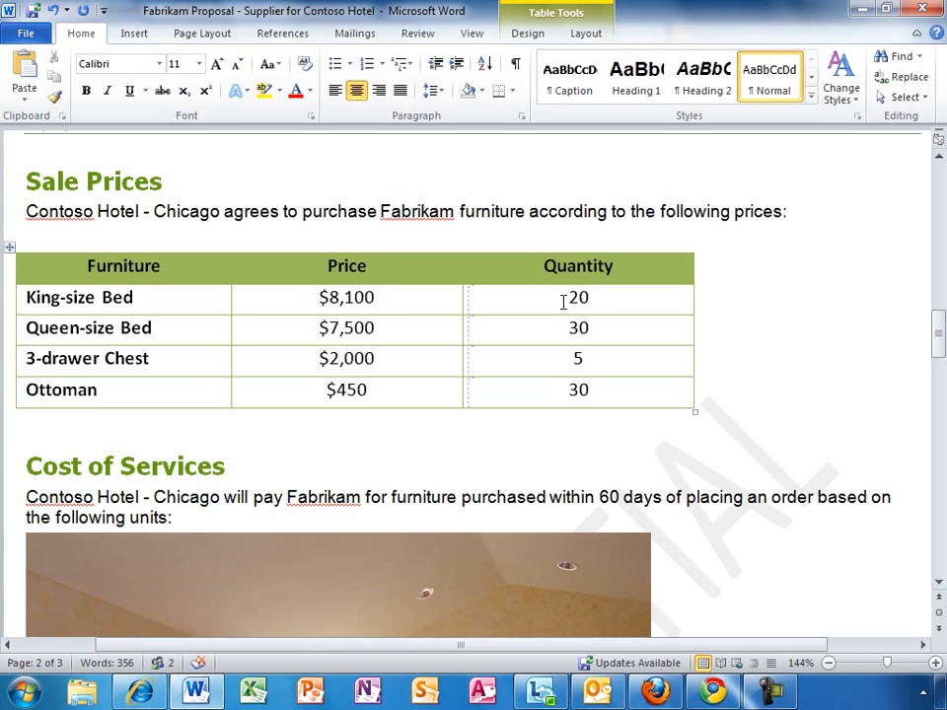
mouse_move(628, 669)
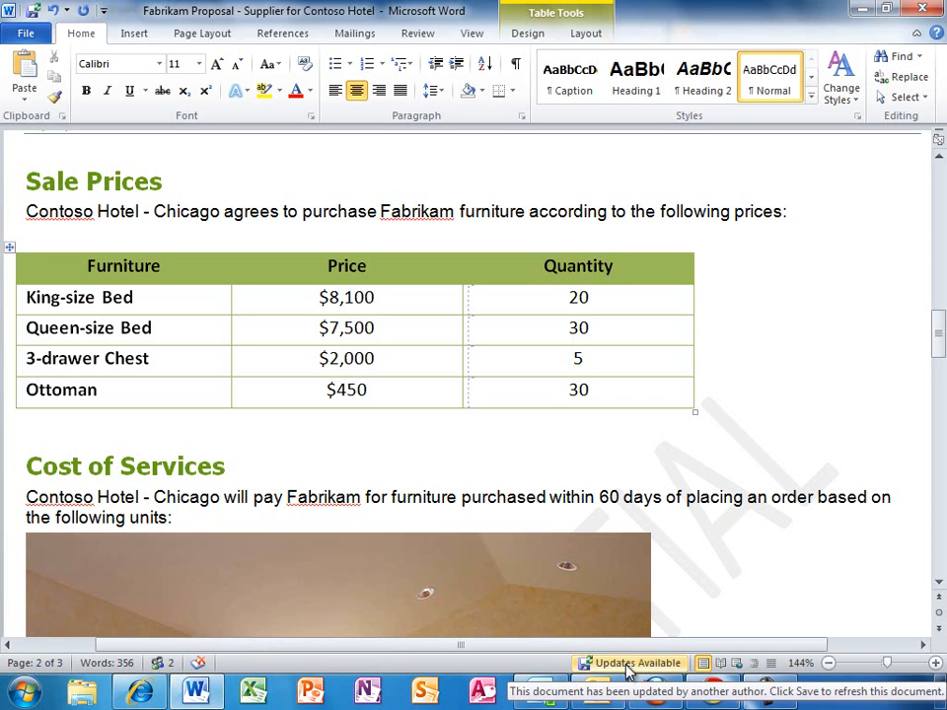
Start a Lync instant message conversation with the document's co-author
click(168, 664)
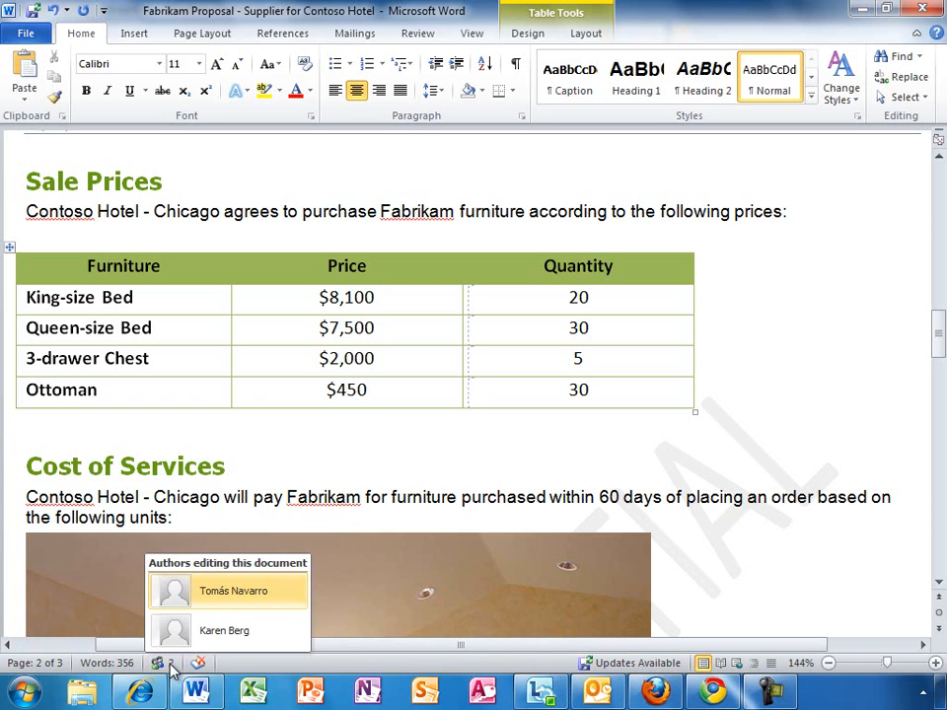
click(223, 592)
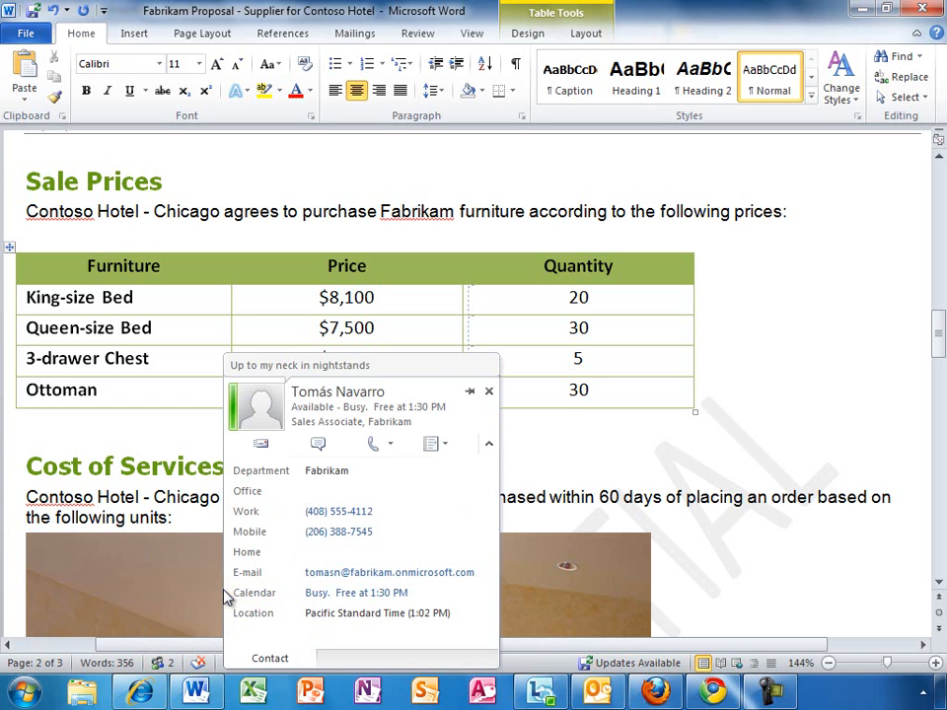
click(318, 444)
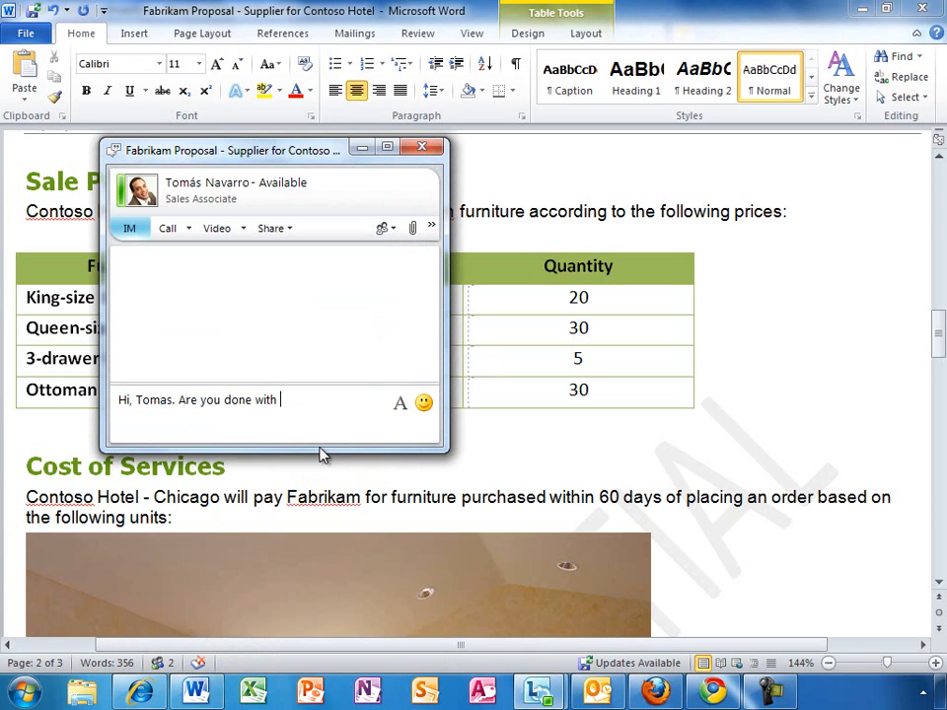
Ask the co-author if his proposal edits are done, thank him, close the chat and save
key(Return)
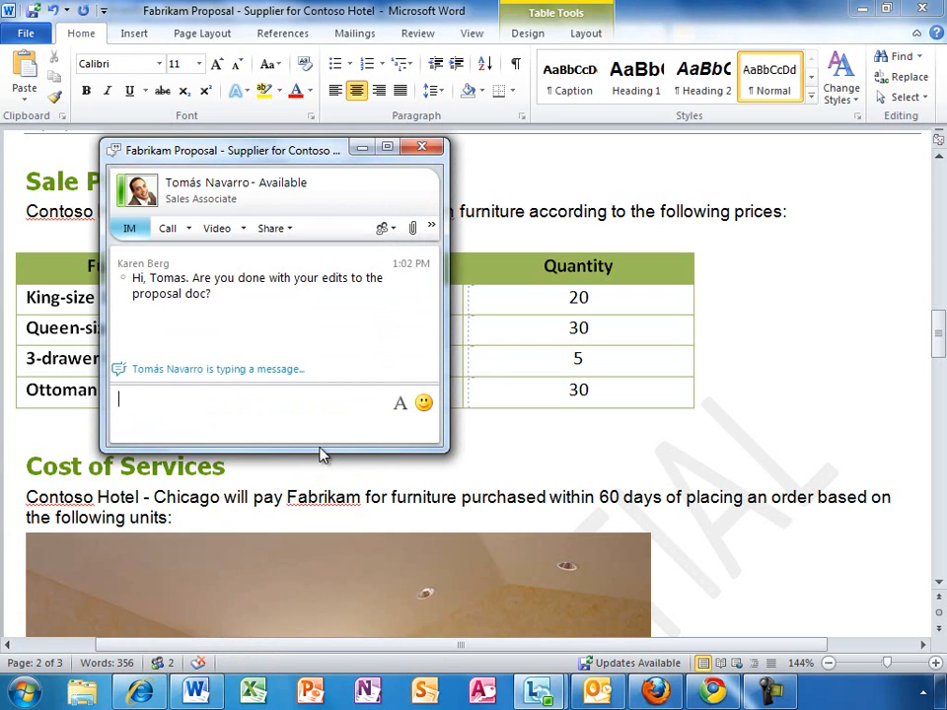
key(Return)
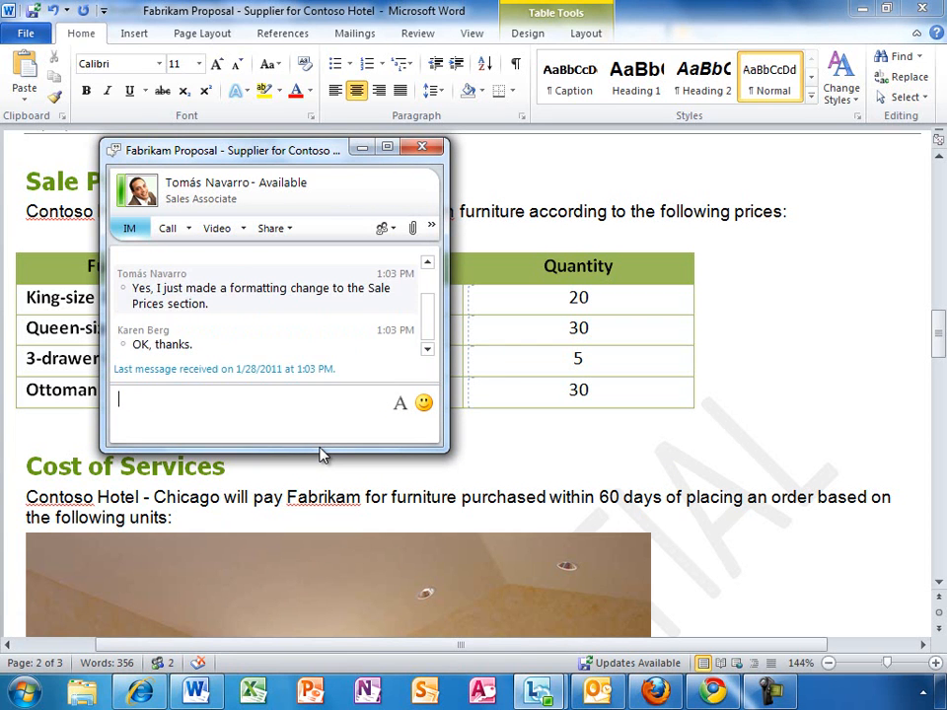
click(423, 147)
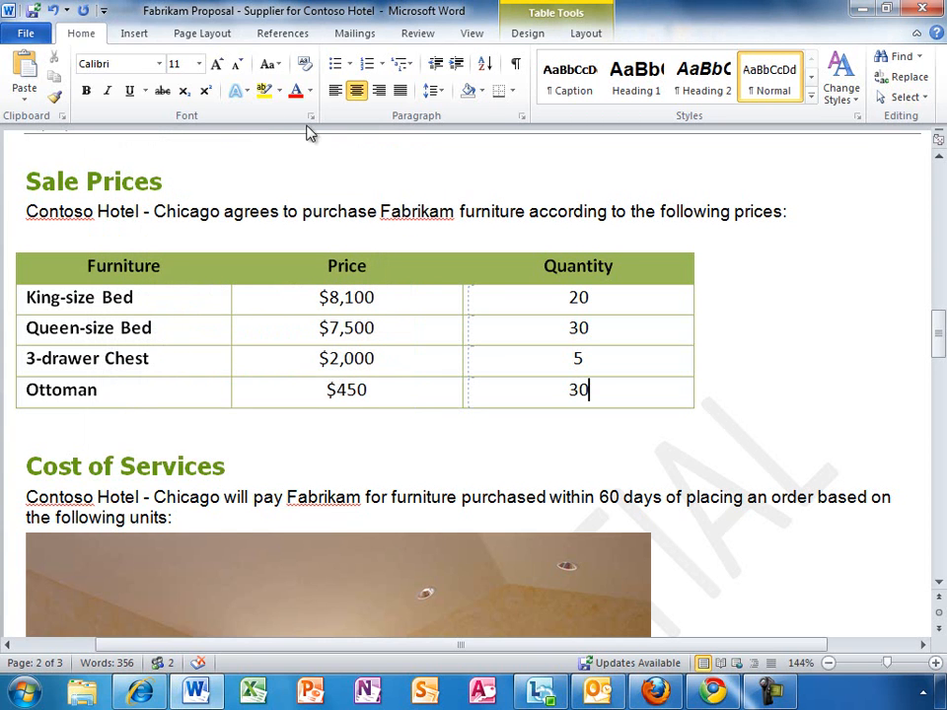
click(34, 11)
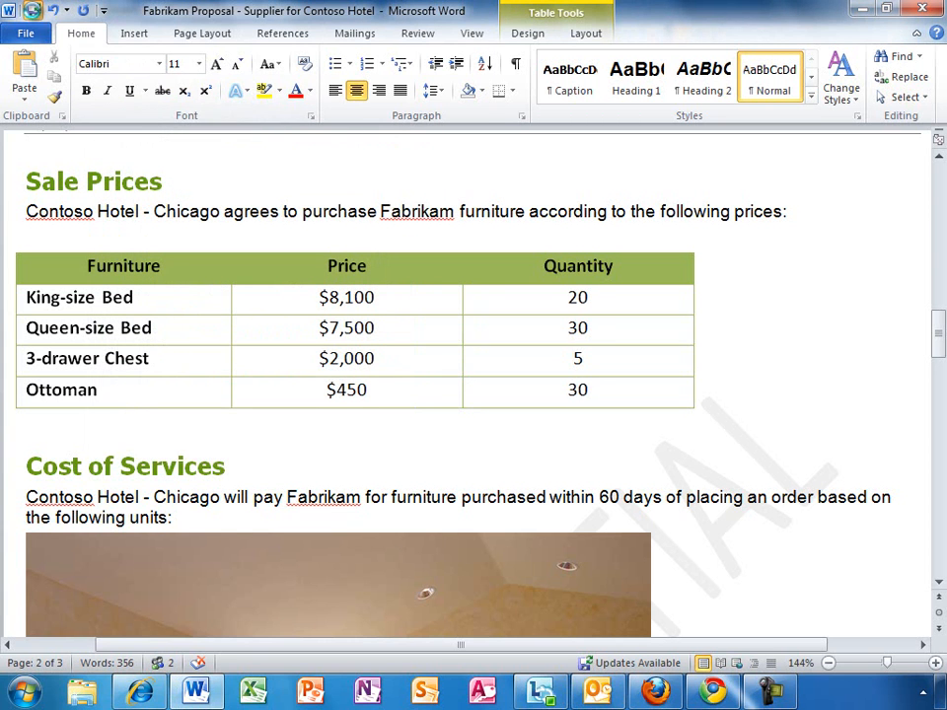